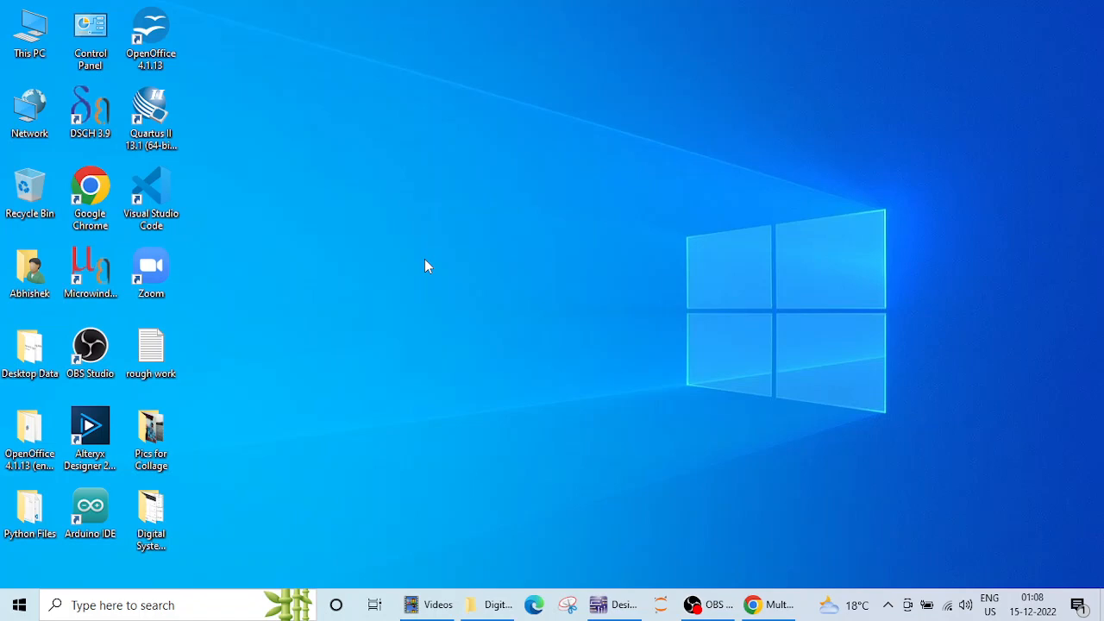
- Switch to the Multisim design and place a two-input AND2 gate in the empty area beside the half adder reference
{"action": "left_click", "coordinate": [614, 604]}
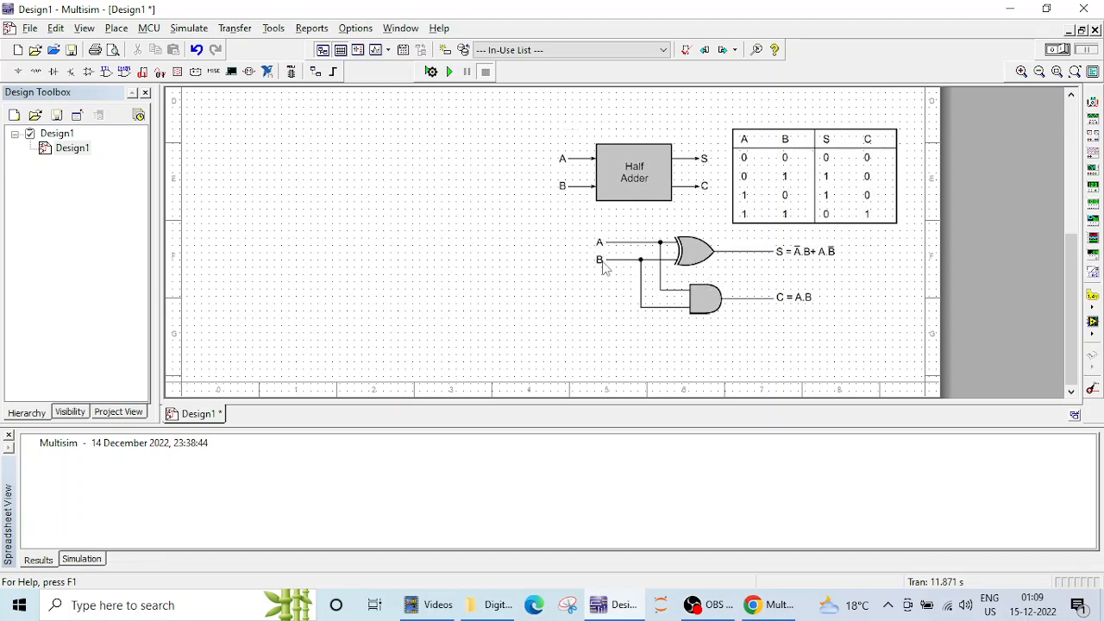
{"action": "right_click", "coordinate": [352, 161]}
{"action": "left_click", "coordinate": [397, 166]}
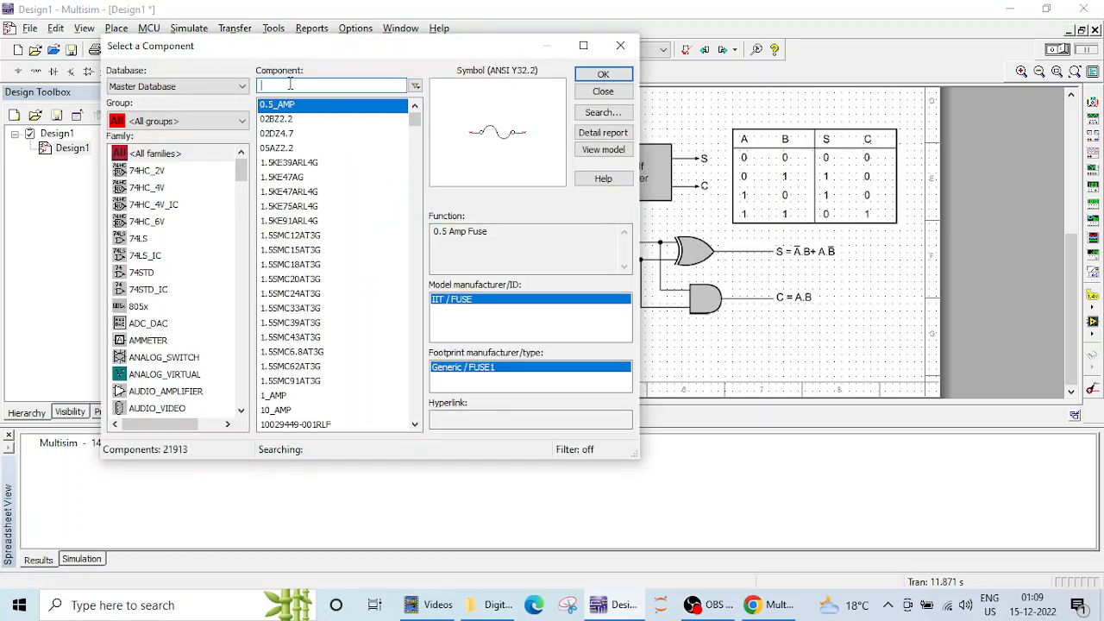
{"action": "type", "text": "and"}
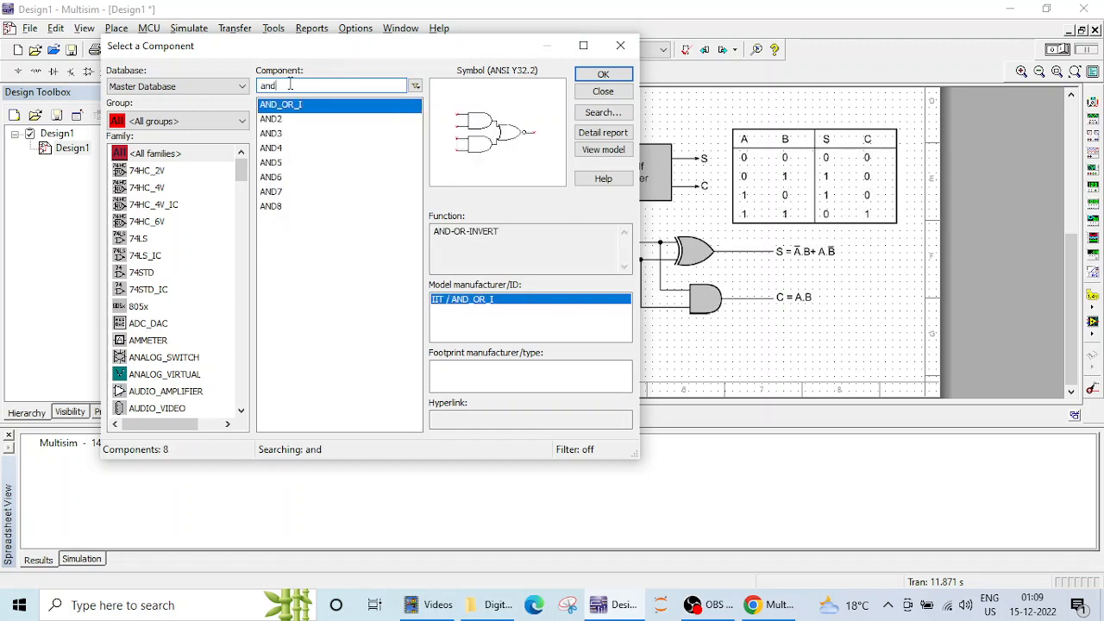
{"action": "left_click", "coordinate": [283, 121]}
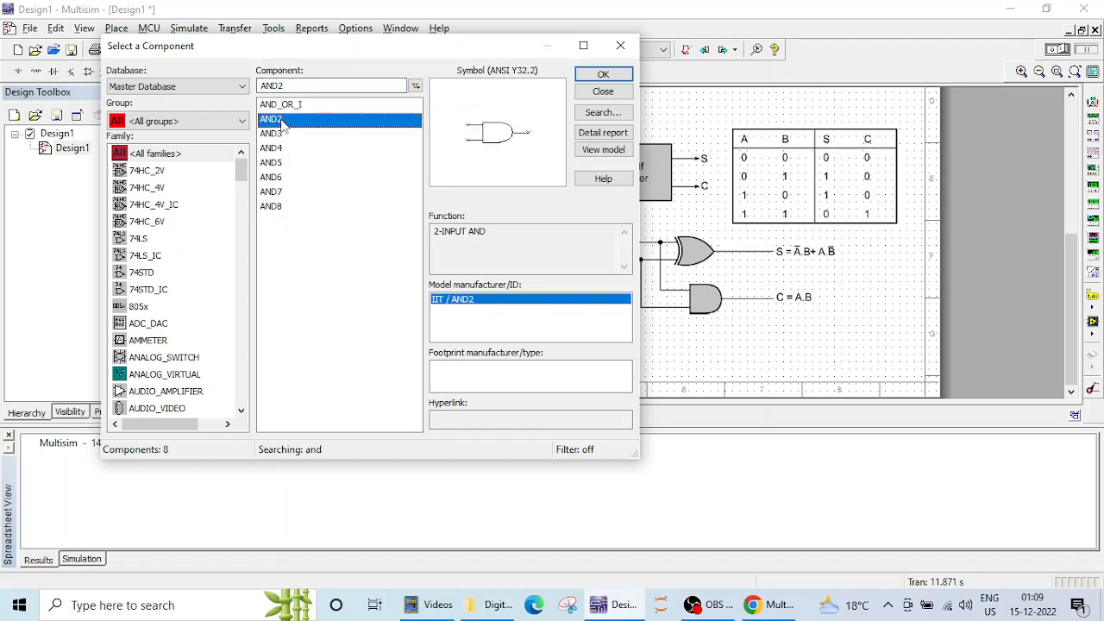
{"action": "left_click", "coordinate": [599, 76]}
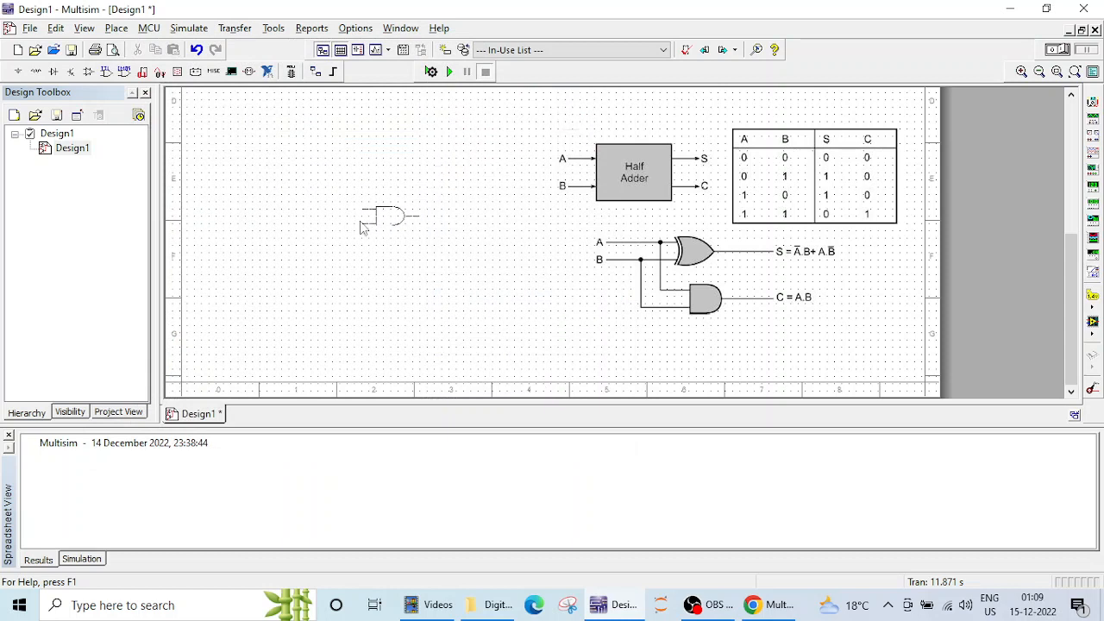
{"action": "key", "text": "Escape"}
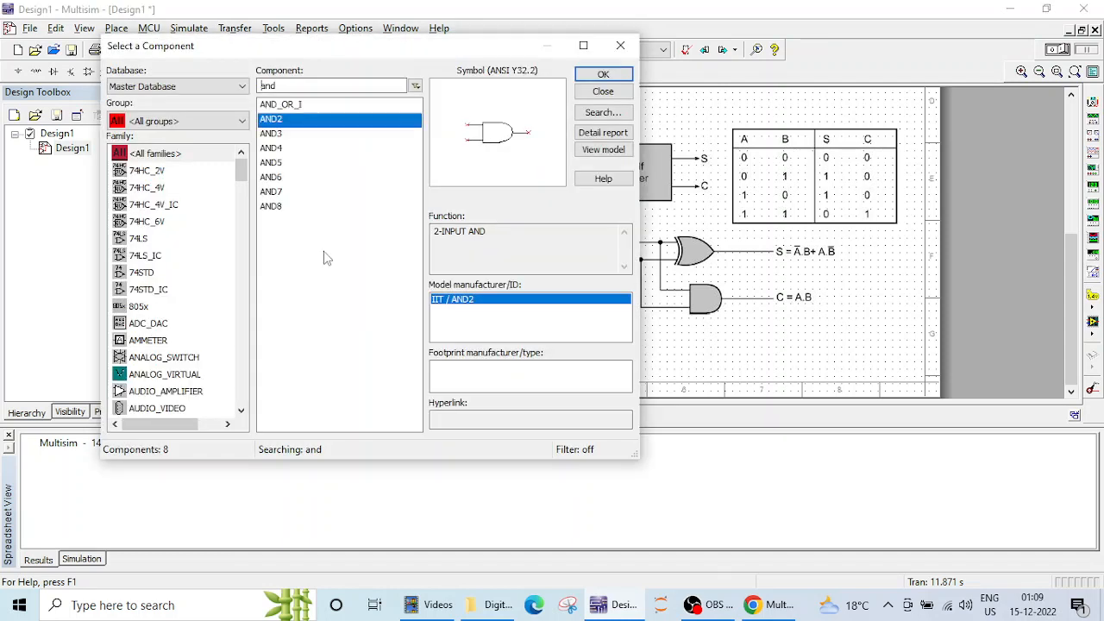
- Find the two-input XOR2 gate and place it above and slightly left of the AND gate
{"action": "type", "text": "xor"}
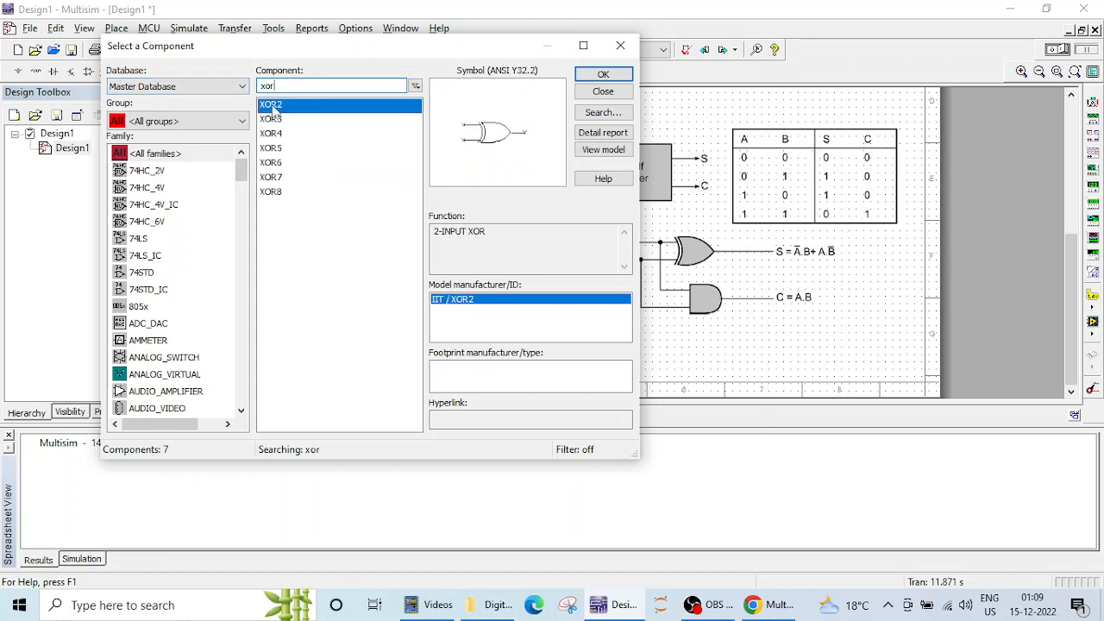
{"action": "left_click", "coordinate": [603, 74]}
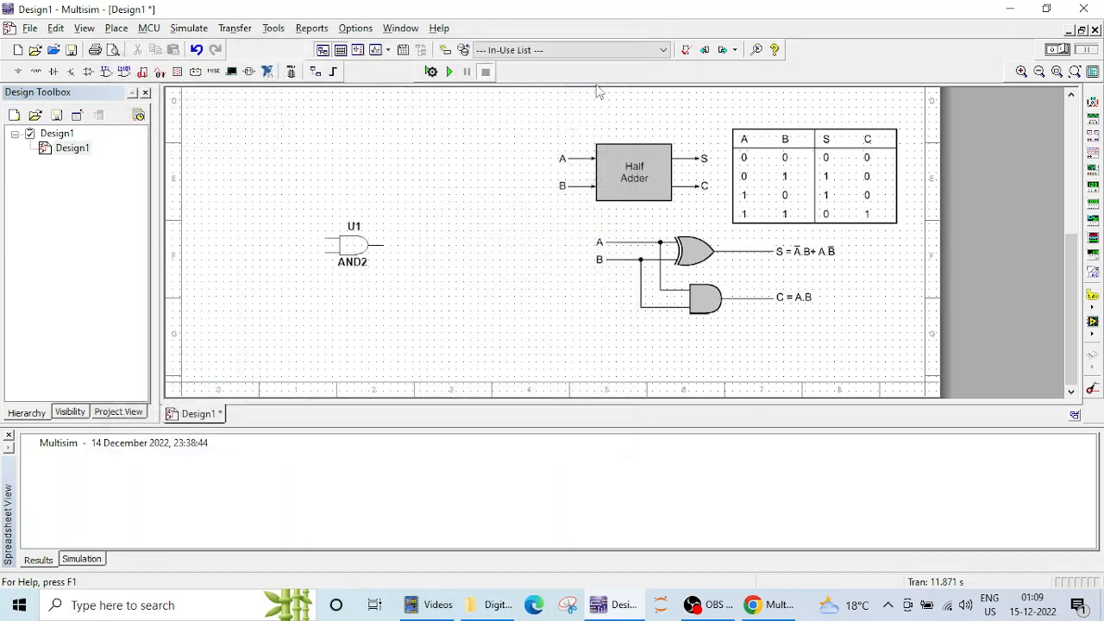
{"action": "left_click", "coordinate": [287, 204]}
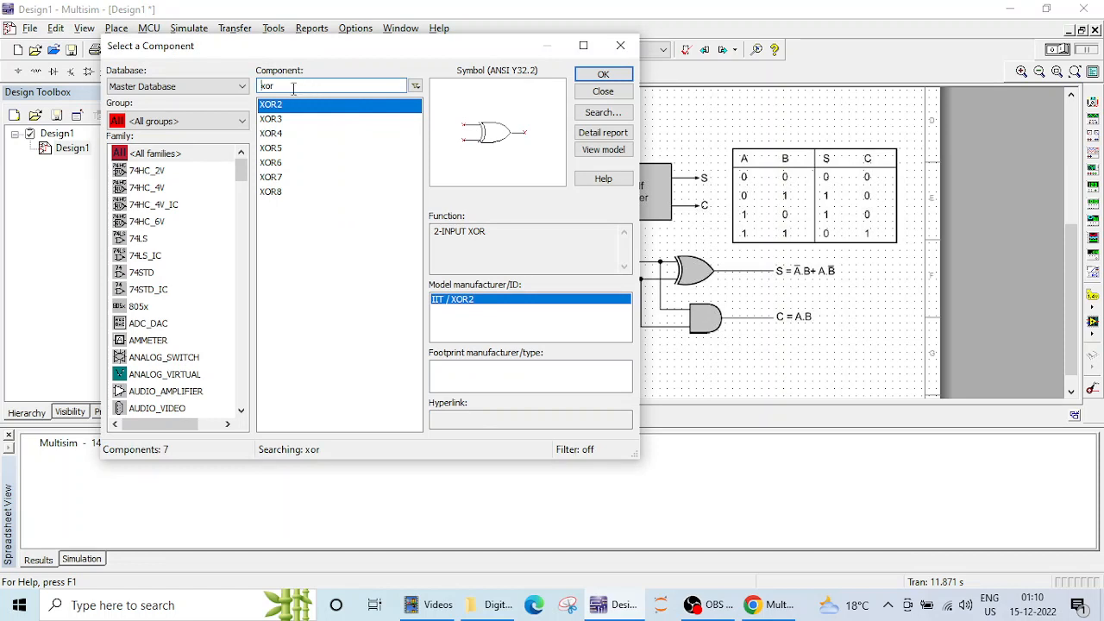
- Place two PROBE_RED indicators from the Indicators group to the right of the gates
{"action": "left_click_drag", "start_coordinate": [287, 89], "coordinate": [262, 86]}
{"action": "left_click", "coordinate": [243, 121]}
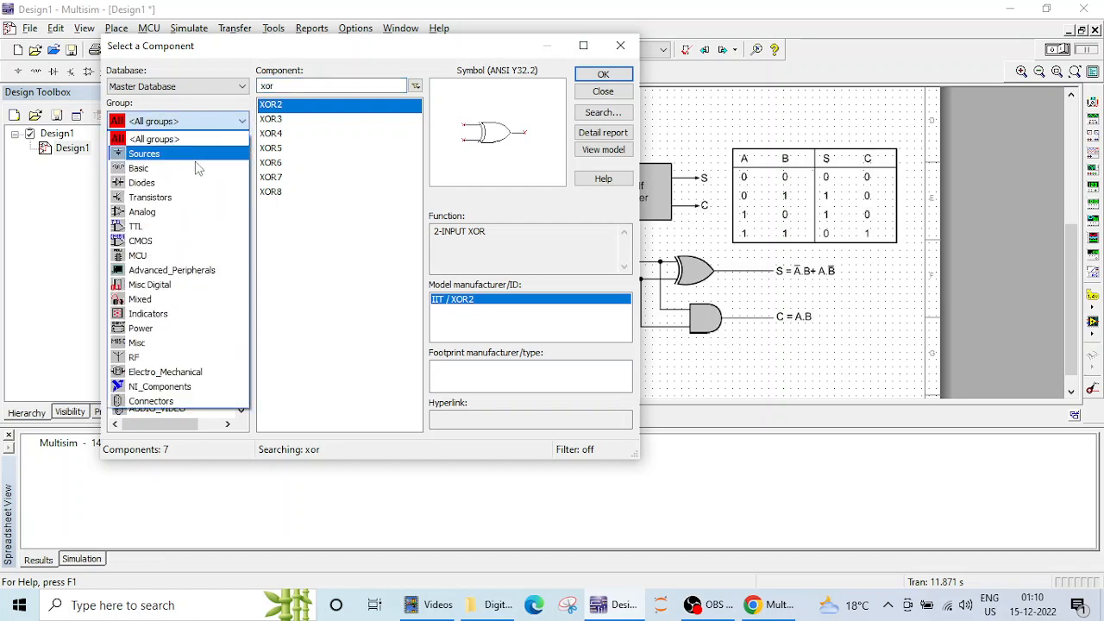
{"action": "left_click", "coordinate": [145, 314]}
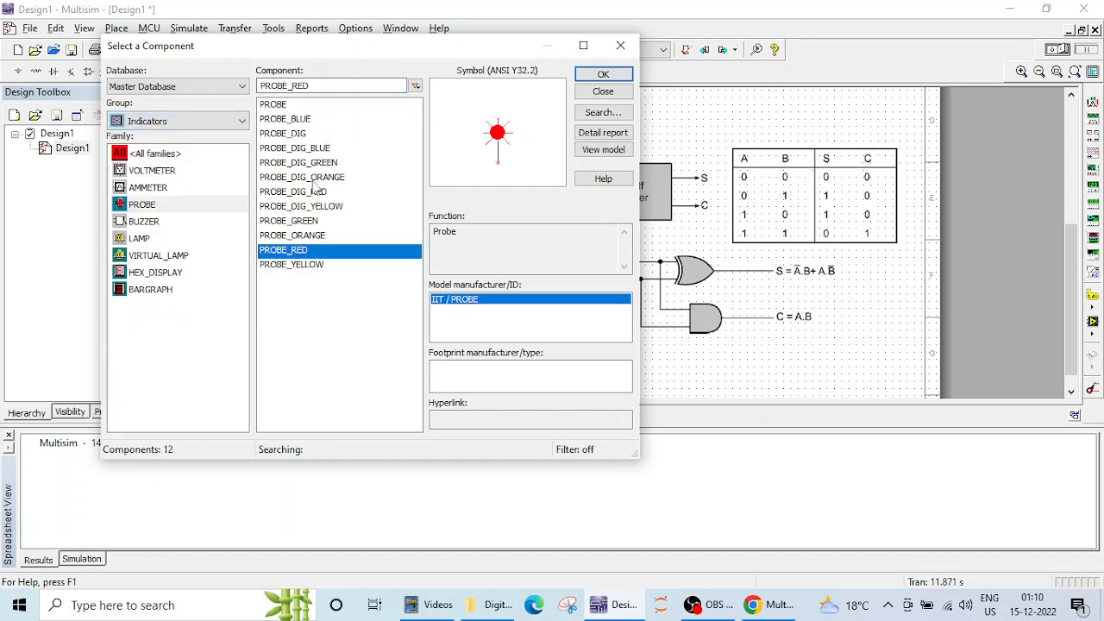
{"action": "left_click", "coordinate": [603, 74]}
{"action": "key", "text": "Escape"}
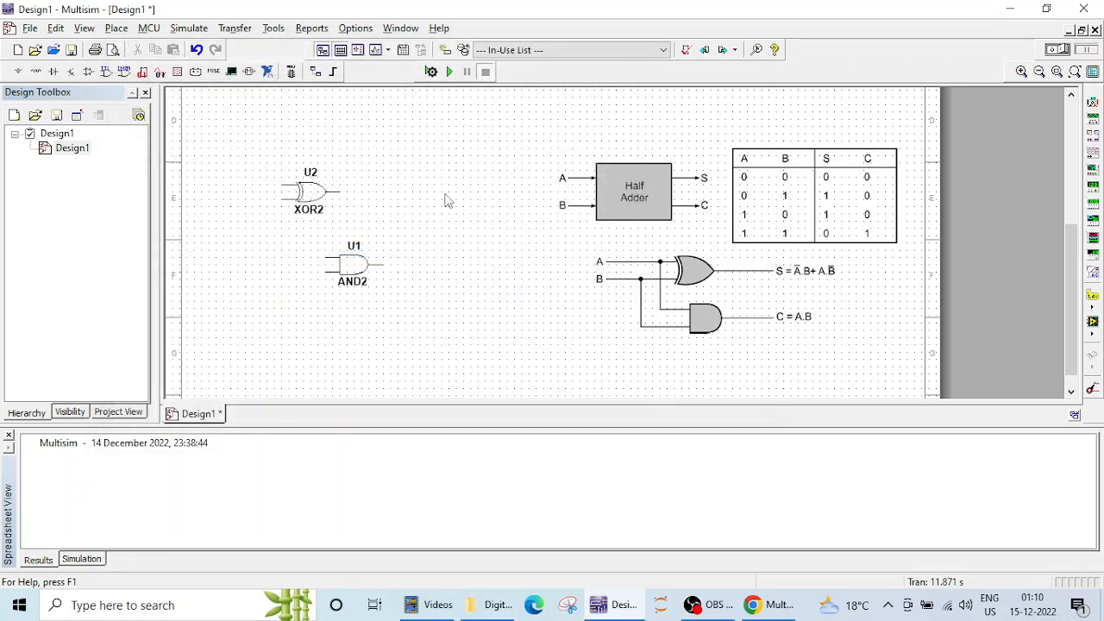
{"action": "left_click", "coordinate": [593, 76]}
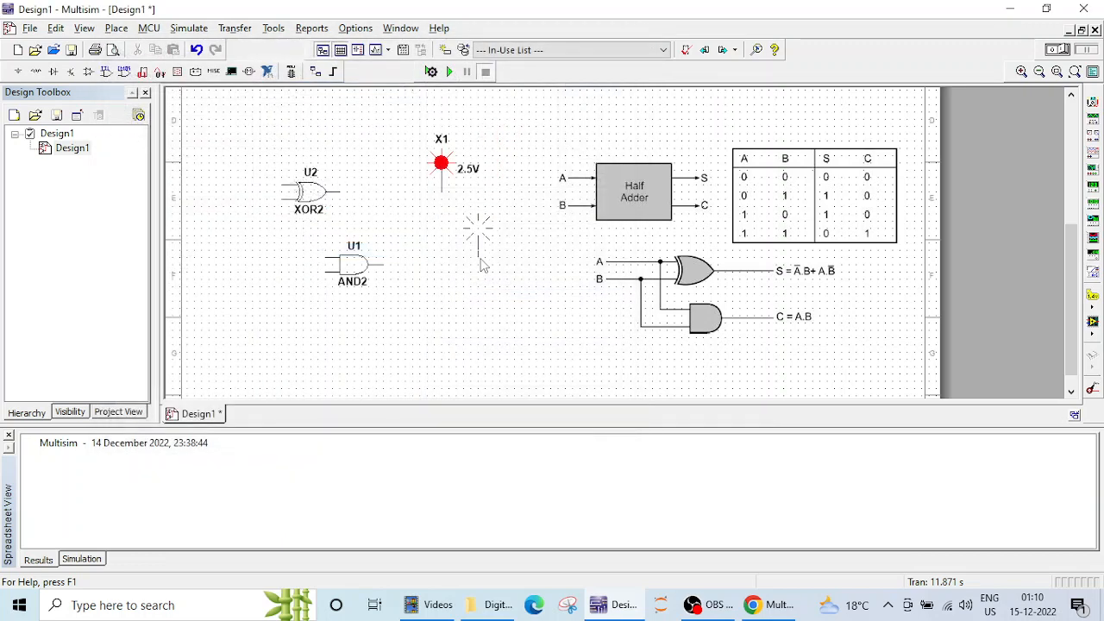
{"action": "left_click", "coordinate": [477, 257]}
{"action": "left_click", "coordinate": [636, 46]}
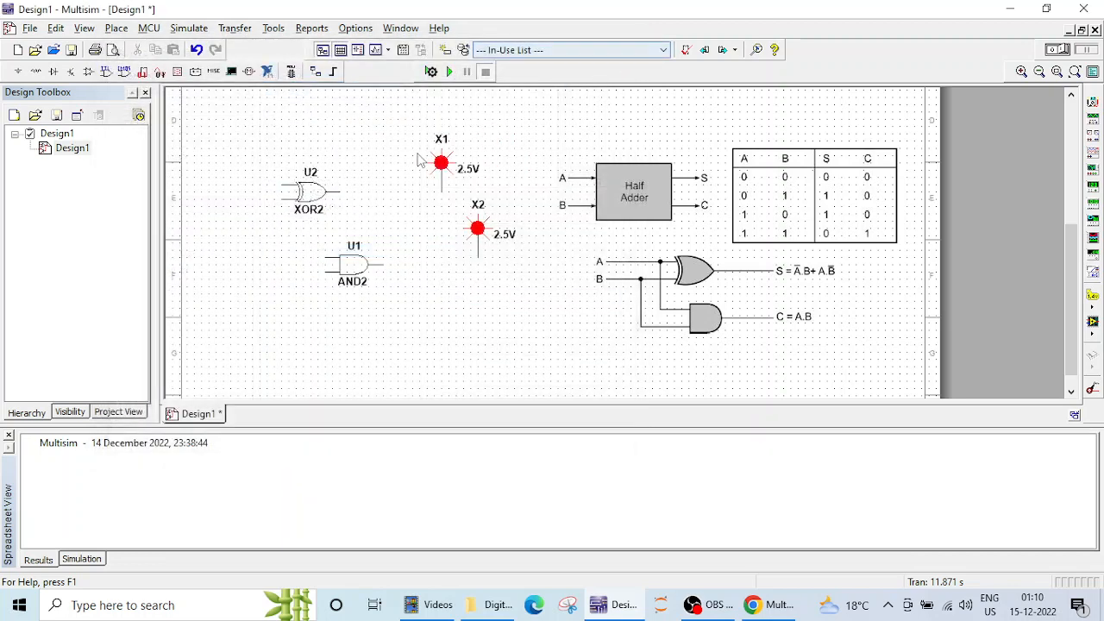
- Place two INTERACTIVE_DIGITAL_CONSTANT inputs from the DIGITAL_SOURCES family to the left of the AND gate, one below the other
{"action": "right_click", "coordinate": [348, 140]}
{"action": "left_click", "coordinate": [388, 145]}
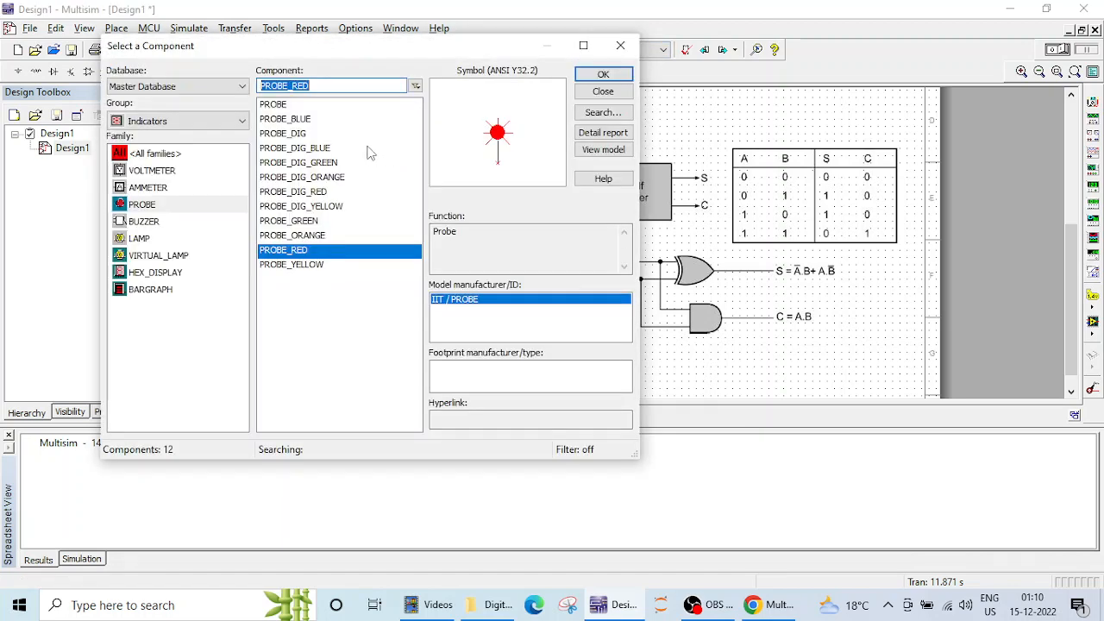
{"action": "left_click", "coordinate": [199, 130]}
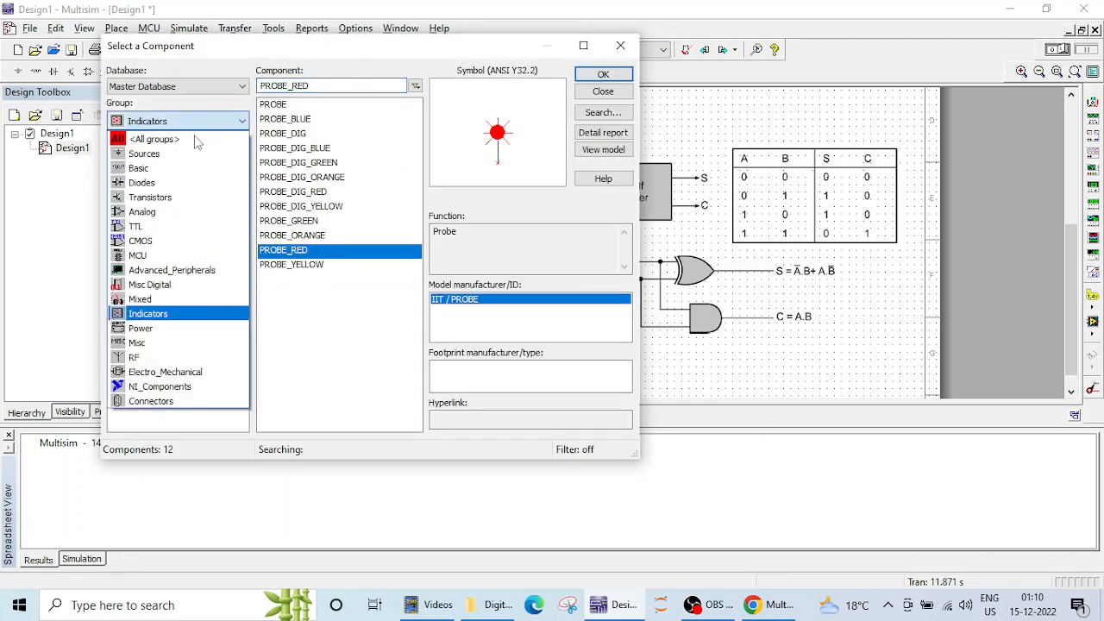
{"action": "left_click", "coordinate": [195, 163]}
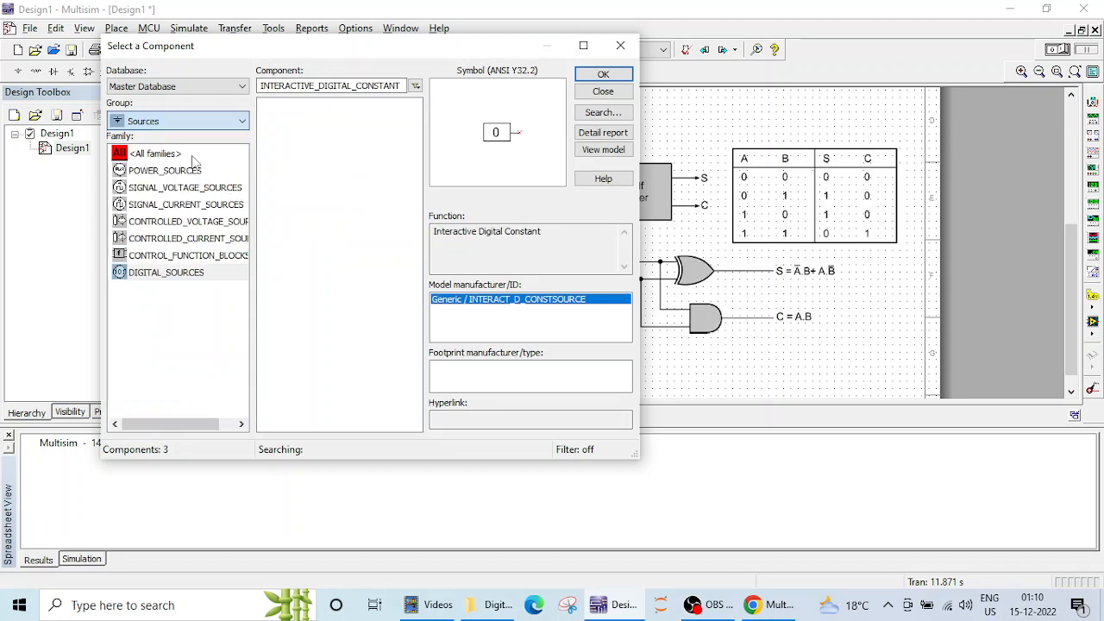
{"action": "left_click", "coordinate": [190, 273]}
{"action": "left_click", "coordinate": [326, 138]}
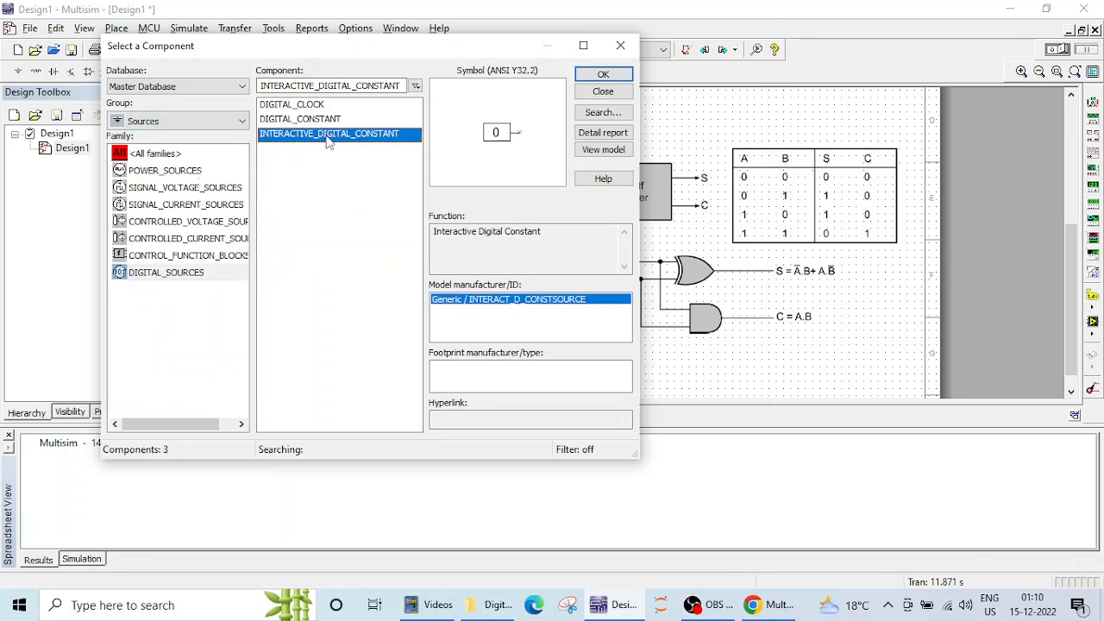
{"action": "left_click", "coordinate": [603, 74]}
{"action": "left_click", "coordinate": [259, 262]}
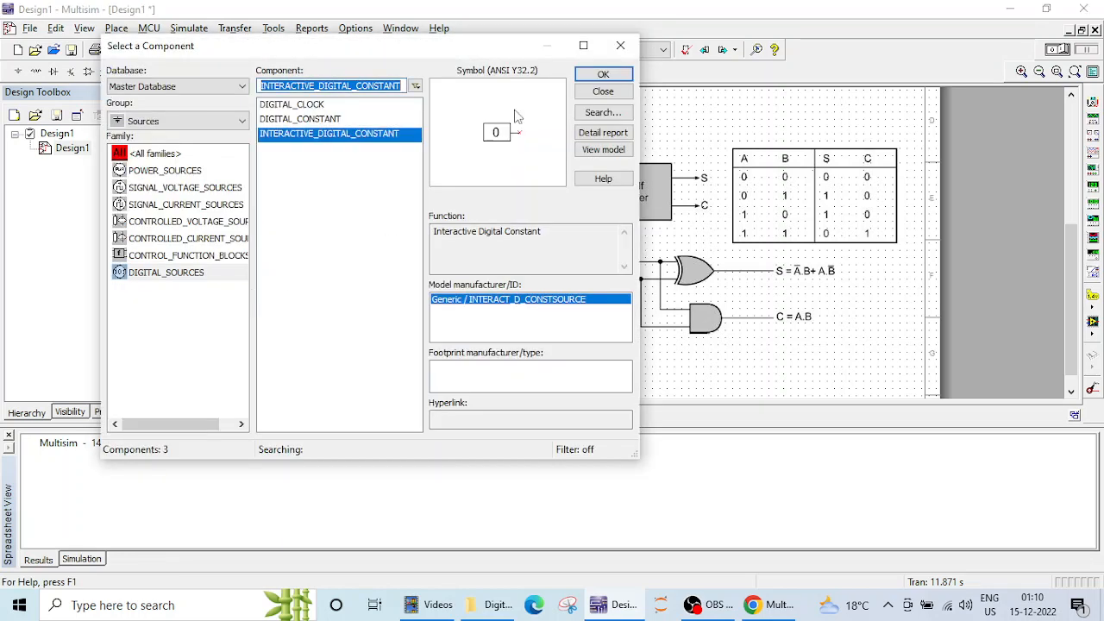
{"action": "left_click", "coordinate": [599, 88]}
{"action": "left_click", "coordinate": [244, 331]}
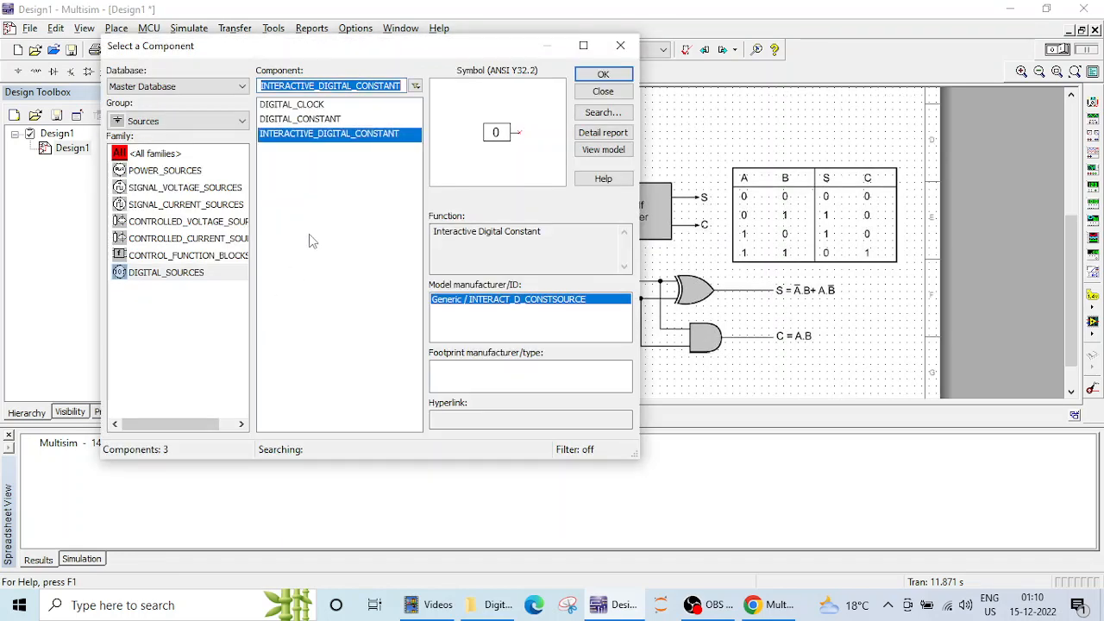
{"action": "left_click", "coordinate": [618, 46]}
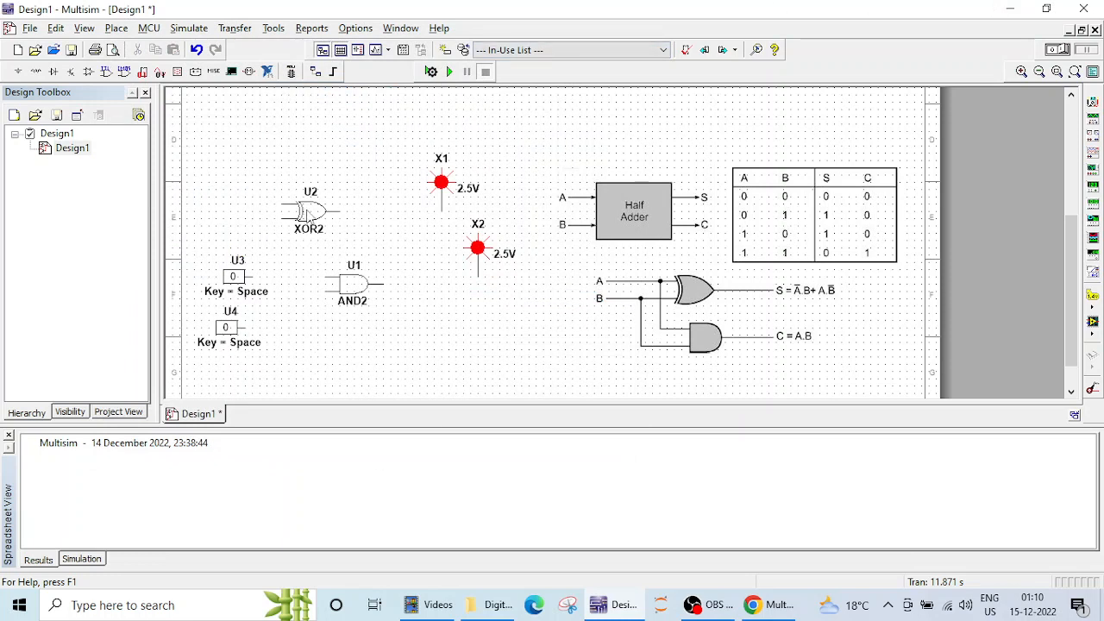
- Move the XOR and AND gates up and to the right, and move digital constant U3 above and left of the XOR gate
{"action": "left_click_drag", "start_coordinate": [306, 214], "coordinate": [328, 184]}
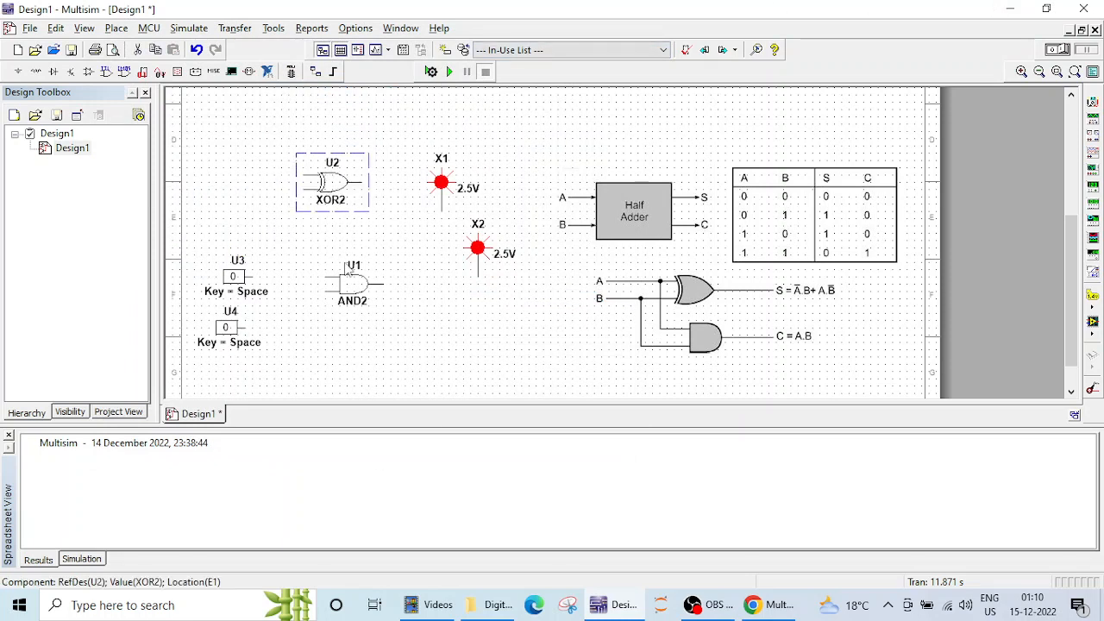
{"action": "left_click_drag", "start_coordinate": [351, 295], "coordinate": [373, 265]}
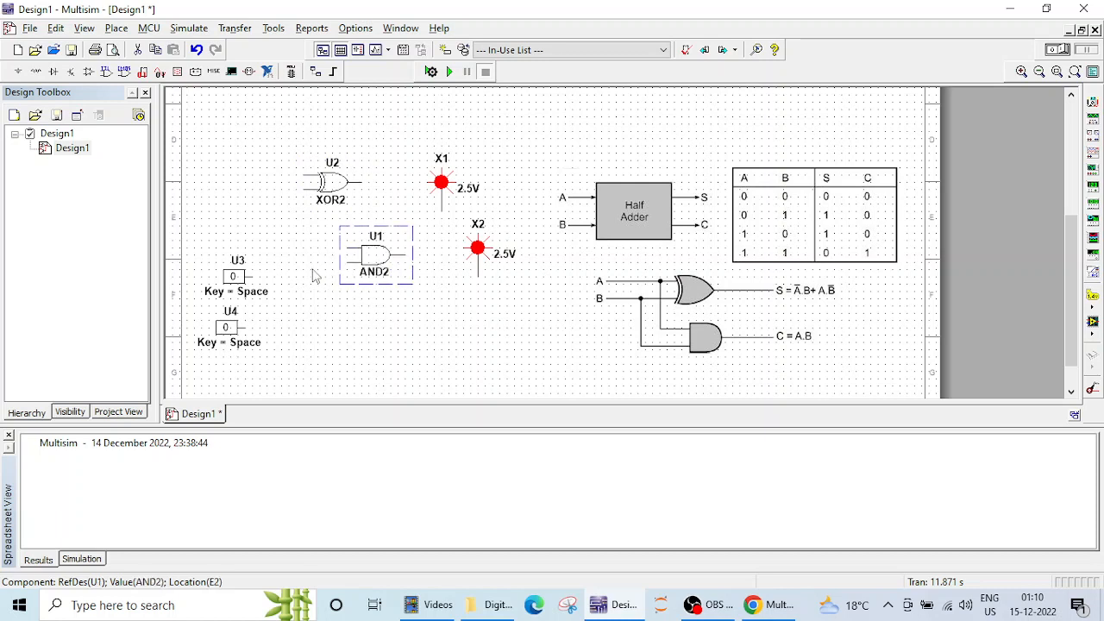
{"action": "left_click_drag", "start_coordinate": [231, 287], "coordinate": [243, 146]}
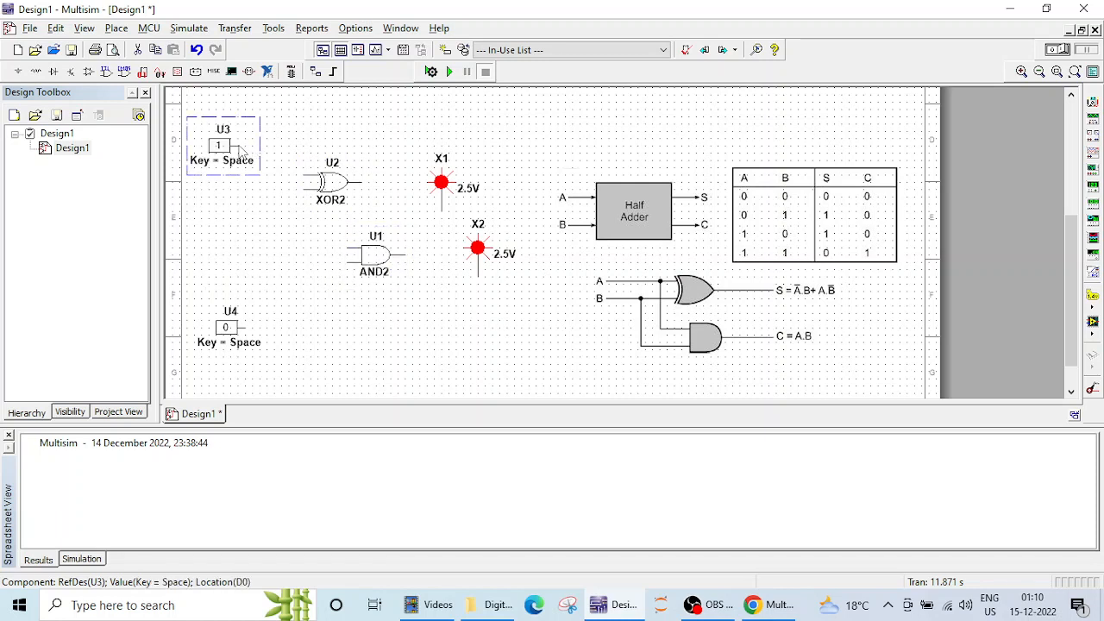
- Wire U3 to the XOR gate's upper input, then move U4 below U3 and wire it to the lower input
{"action": "left_click", "coordinate": [239, 146]}
{"action": "left_click", "coordinate": [262, 160]}
{"action": "left_click", "coordinate": [303, 175]}
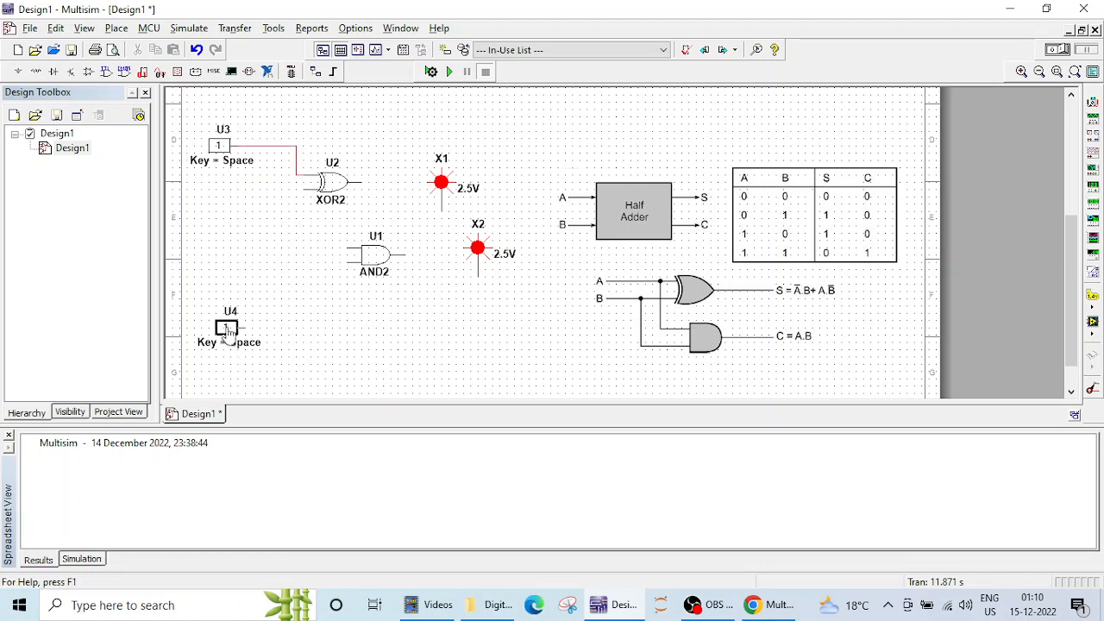
{"action": "left_click_drag", "start_coordinate": [230, 347], "coordinate": [215, 253]}
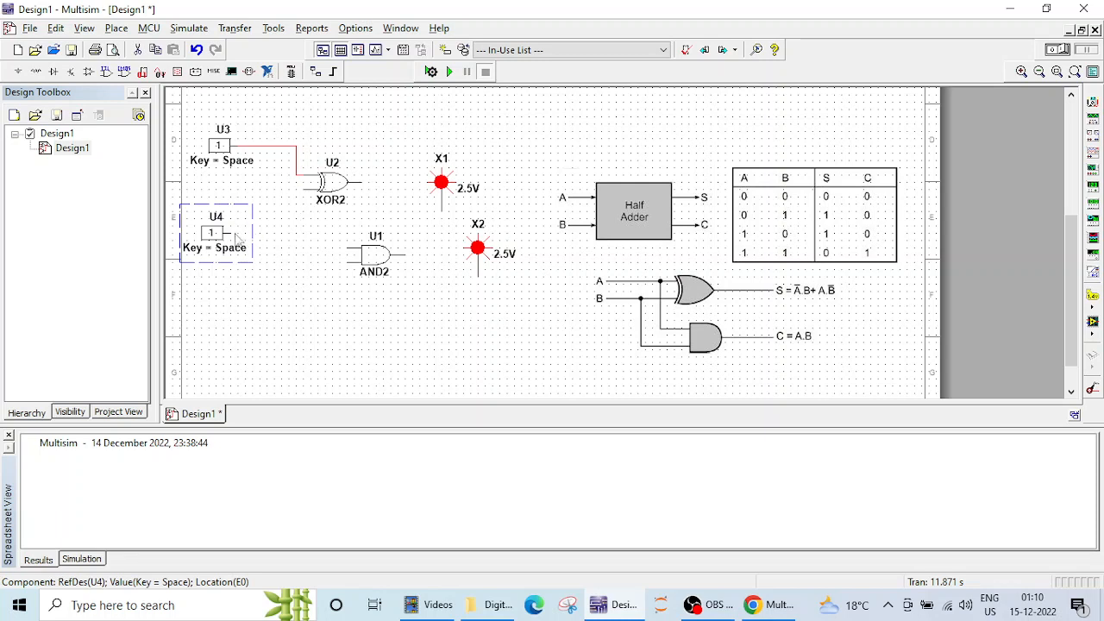
{"action": "left_click", "coordinate": [230, 233]}
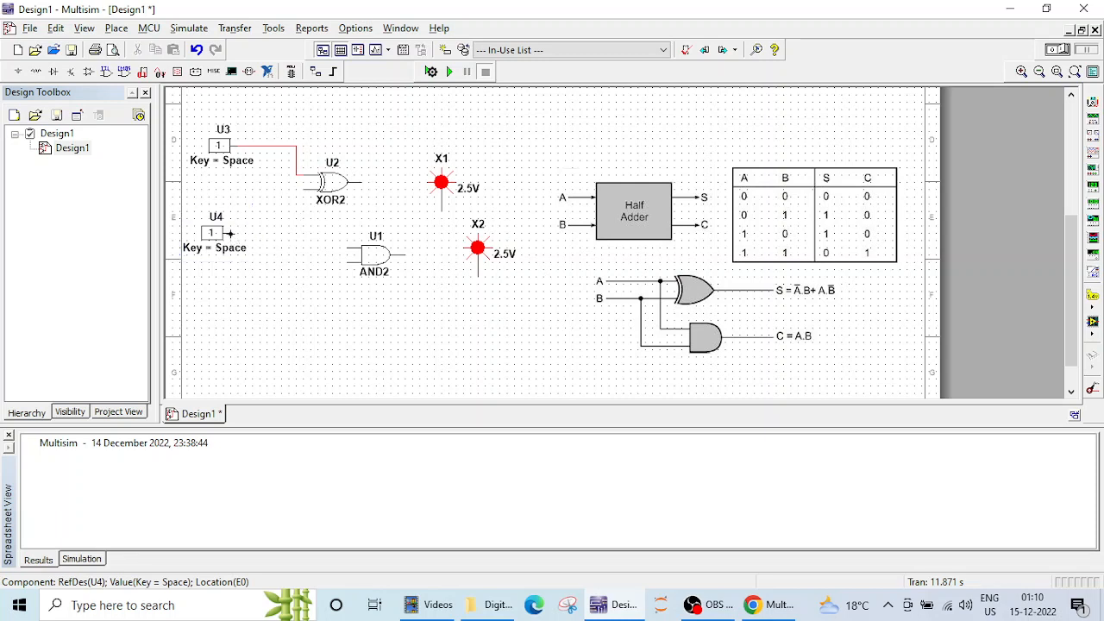
{"action": "left_click", "coordinate": [303, 188]}
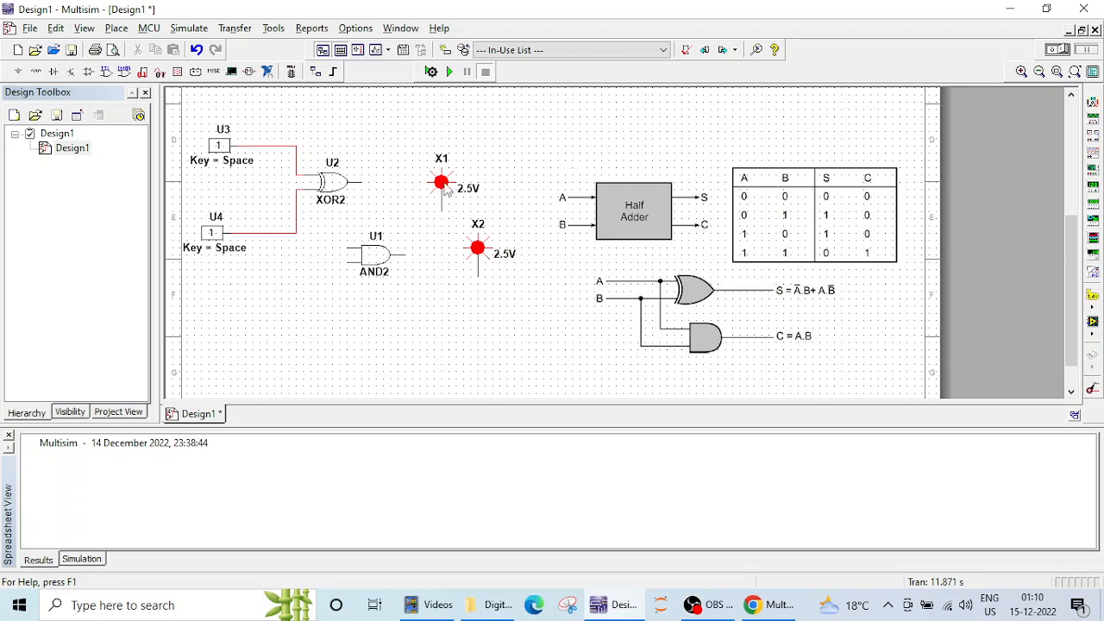
- Move probe X1 up beside the XOR gate and wire it to that gate's output
{"action": "left_click_drag", "start_coordinate": [446, 191], "coordinate": [395, 146]}
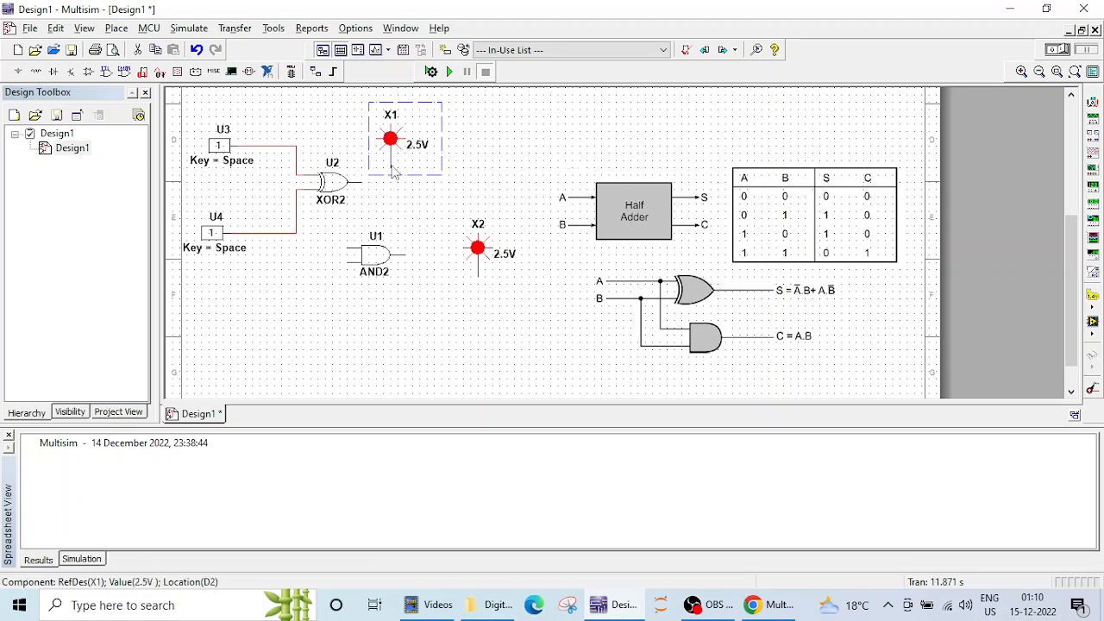
{"action": "left_click", "coordinate": [416, 203]}
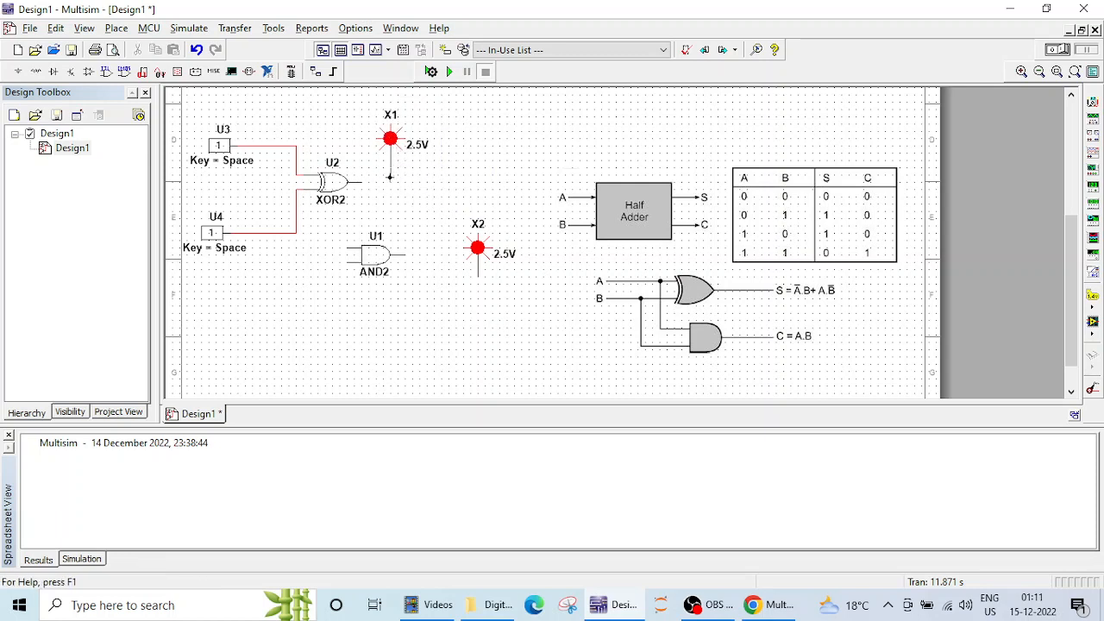
{"action": "left_click", "coordinate": [363, 182]}
- Move probe X2 up and to the left and wire it to the AND gate's output
{"action": "left_click_drag", "start_coordinate": [483, 255], "coordinate": [454, 227]}
{"action": "left_click", "coordinate": [455, 255]}
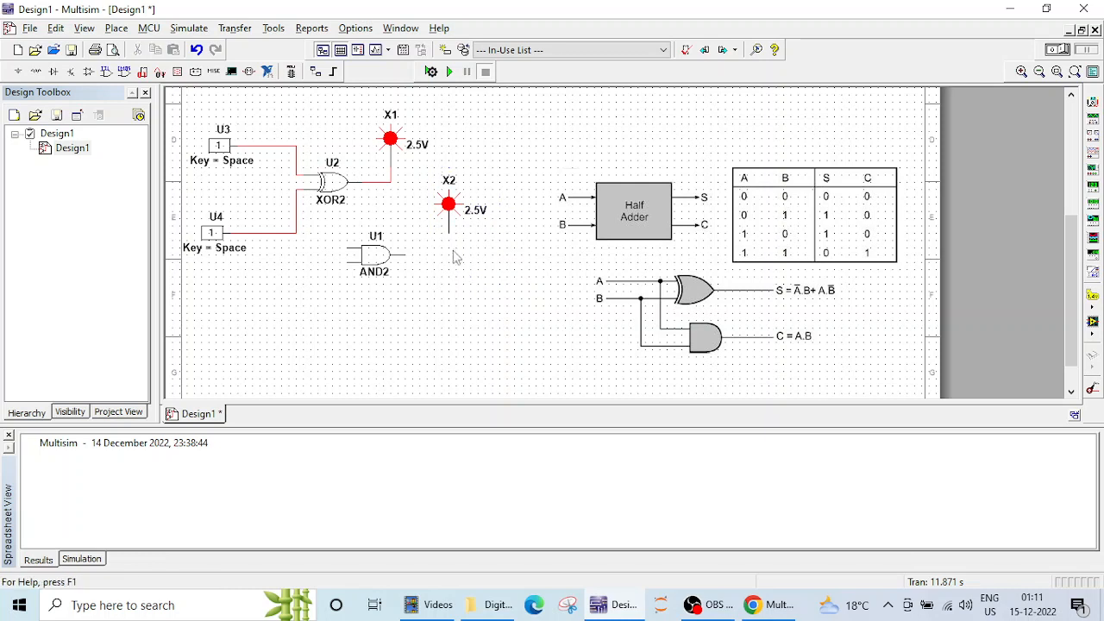
{"action": "left_click", "coordinate": [390, 254]}
- Wire the AND gate's upper input to the U3 line and its lower input to the U4 line
{"action": "left_click", "coordinate": [274, 248]}
{"action": "left_click", "coordinate": [271, 145]}
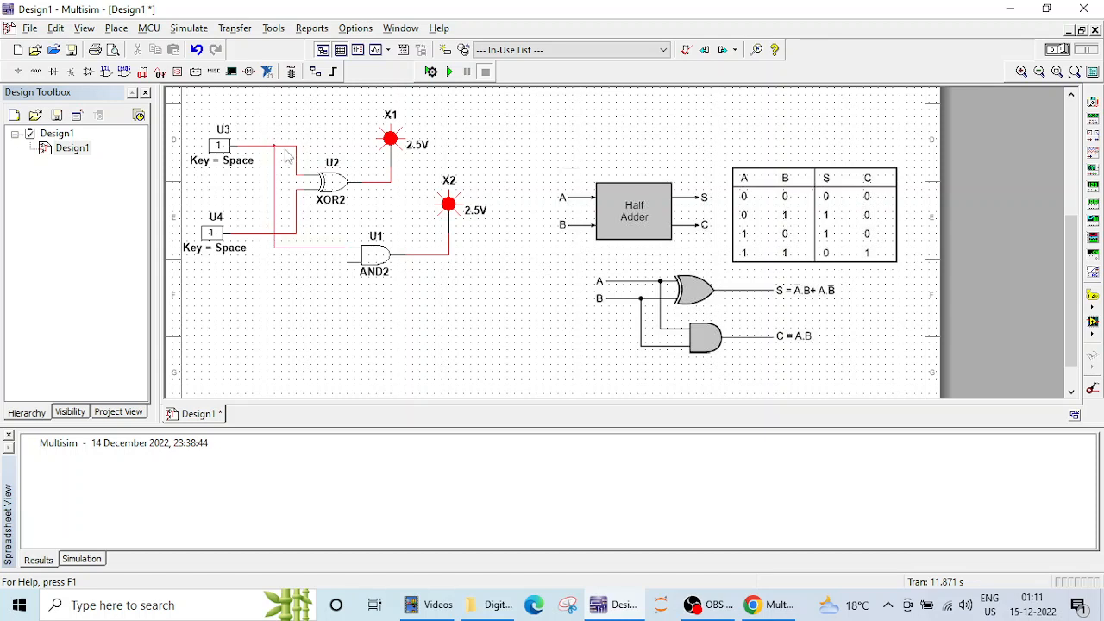
{"action": "left_click", "coordinate": [362, 260]}
{"action": "left_click", "coordinate": [251, 231]}
- Set digital constants U3 and U4 to 0 and start the simulation
{"action": "left_click", "coordinate": [217, 148]}
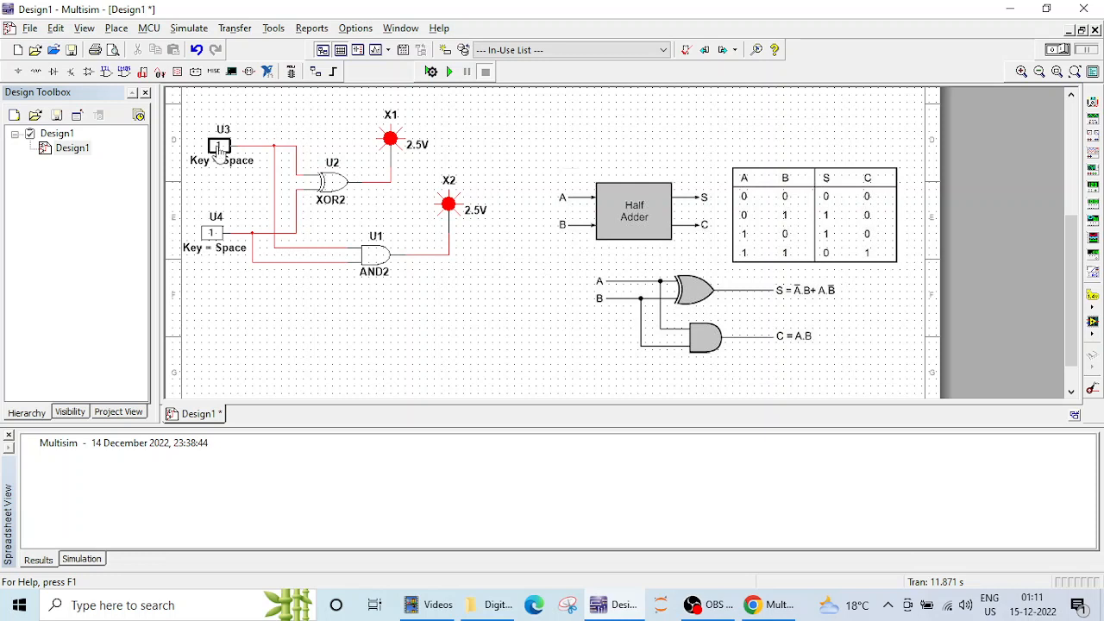
{"action": "left_click", "coordinate": [213, 236]}
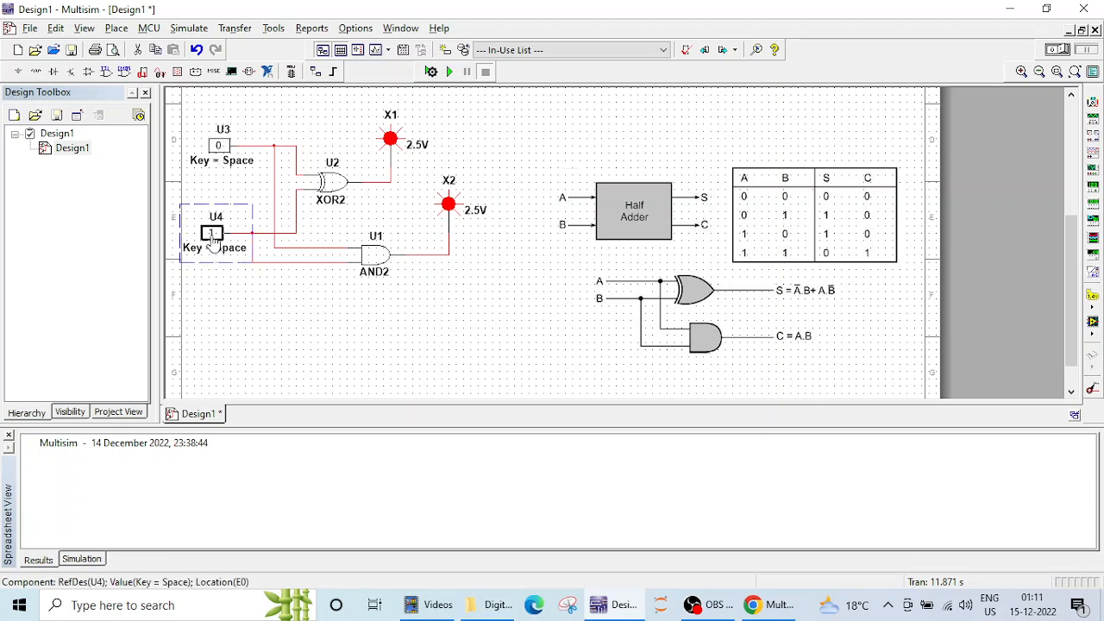
{"action": "left_click", "coordinate": [298, 293]}
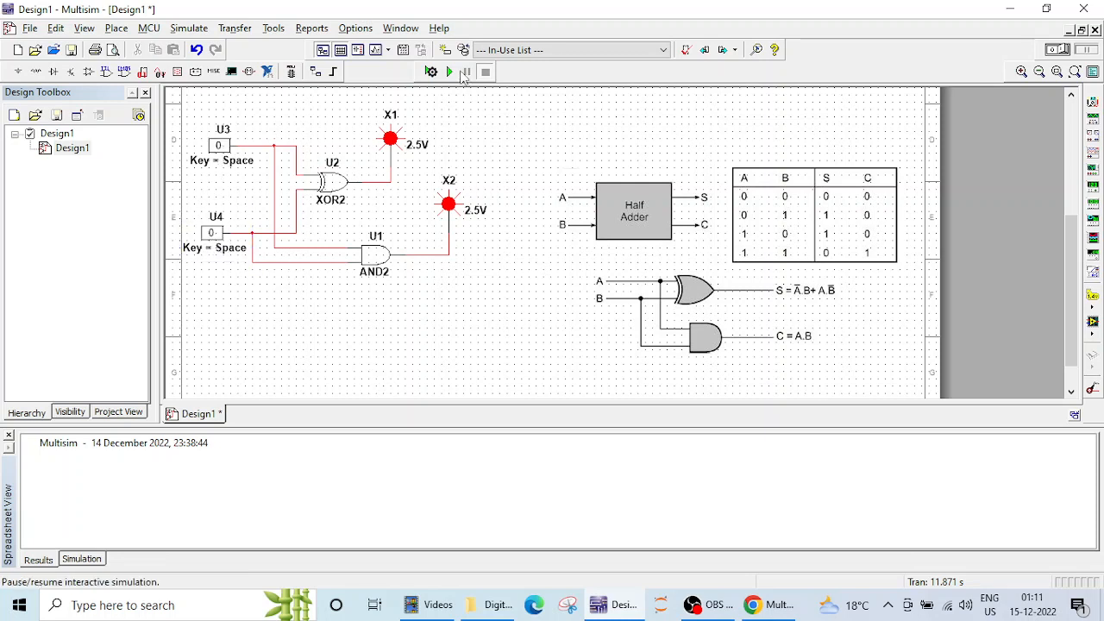
{"action": "left_click", "coordinate": [450, 72]}
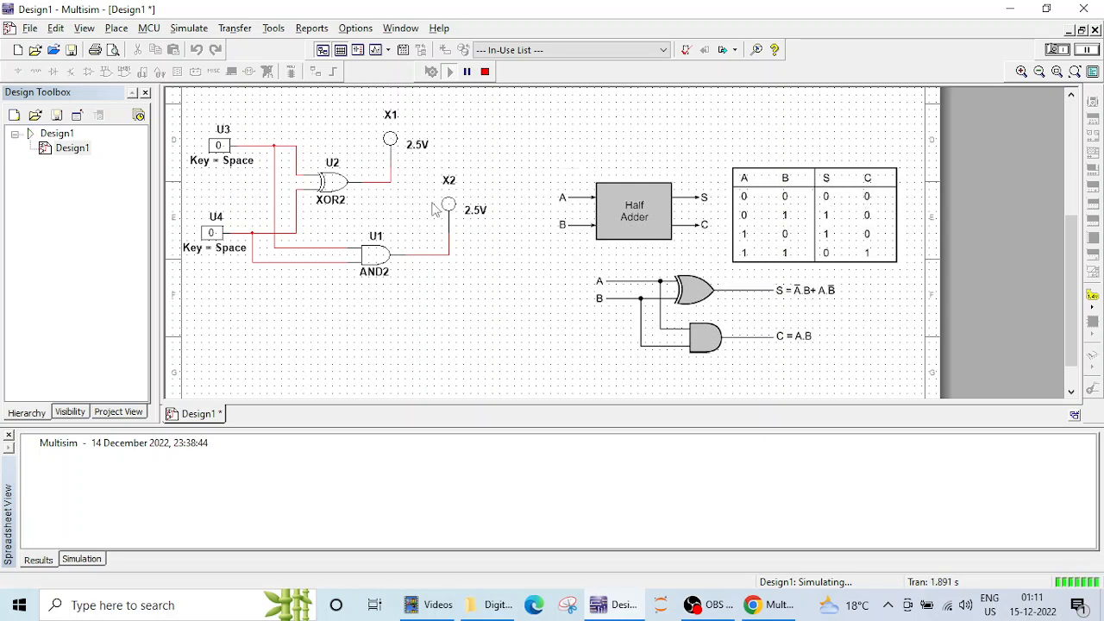
- Test the half adder with U3 and U4 set to 0 and 1, back to 0 and 0, 1 and 0, and 1 and 1
{"action": "left_click", "coordinate": [213, 234]}
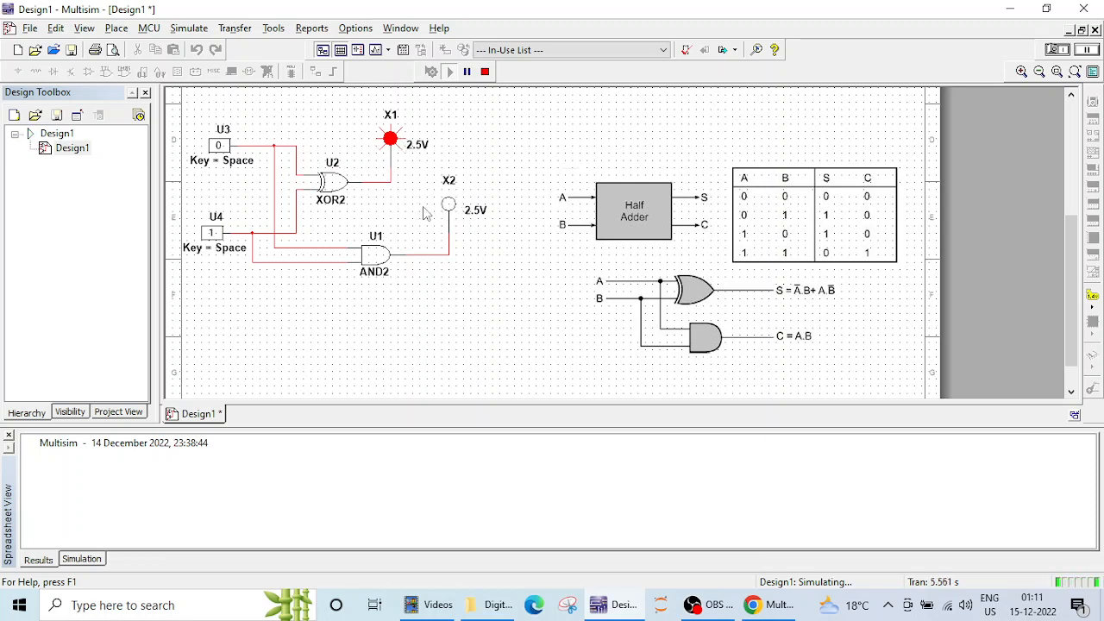
{"action": "left_click", "coordinate": [215, 231]}
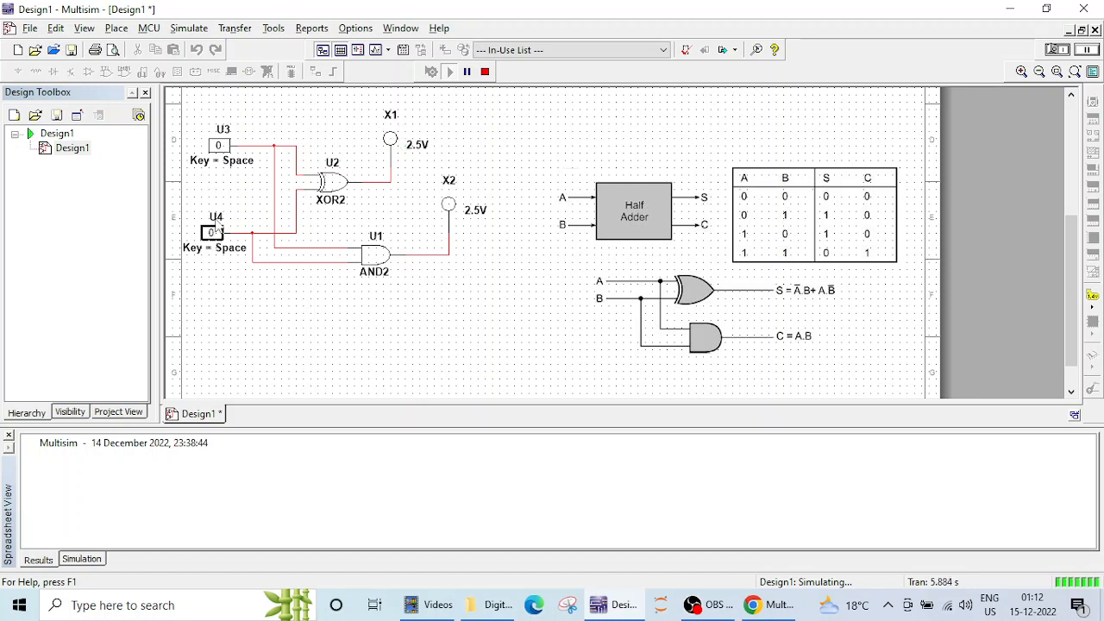
{"action": "left_click", "coordinate": [220, 147]}
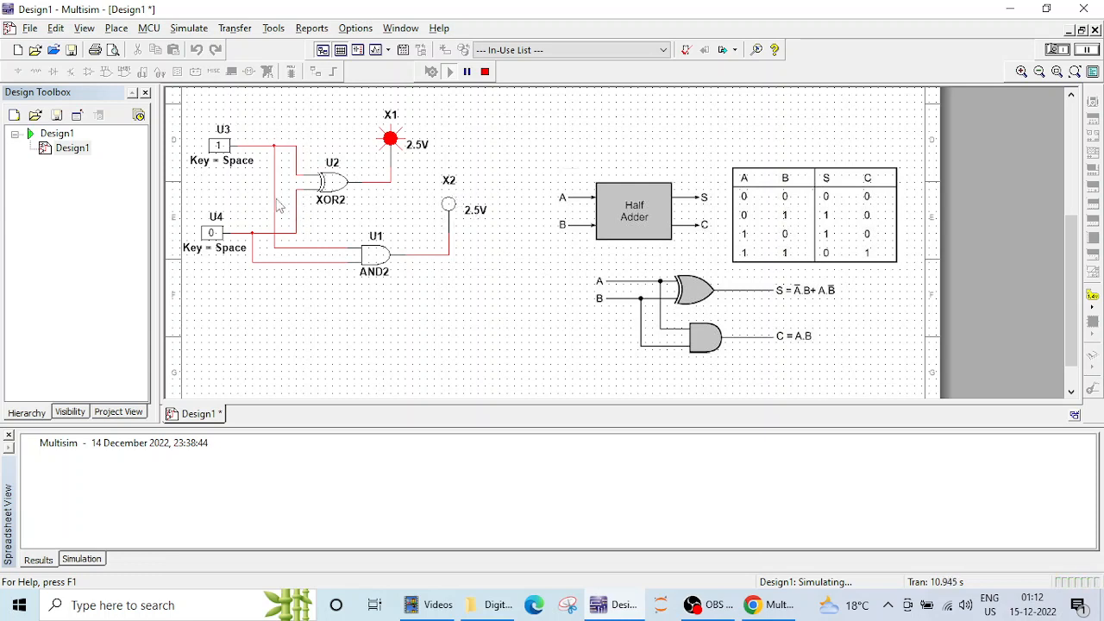
{"action": "left_click", "coordinate": [207, 239]}
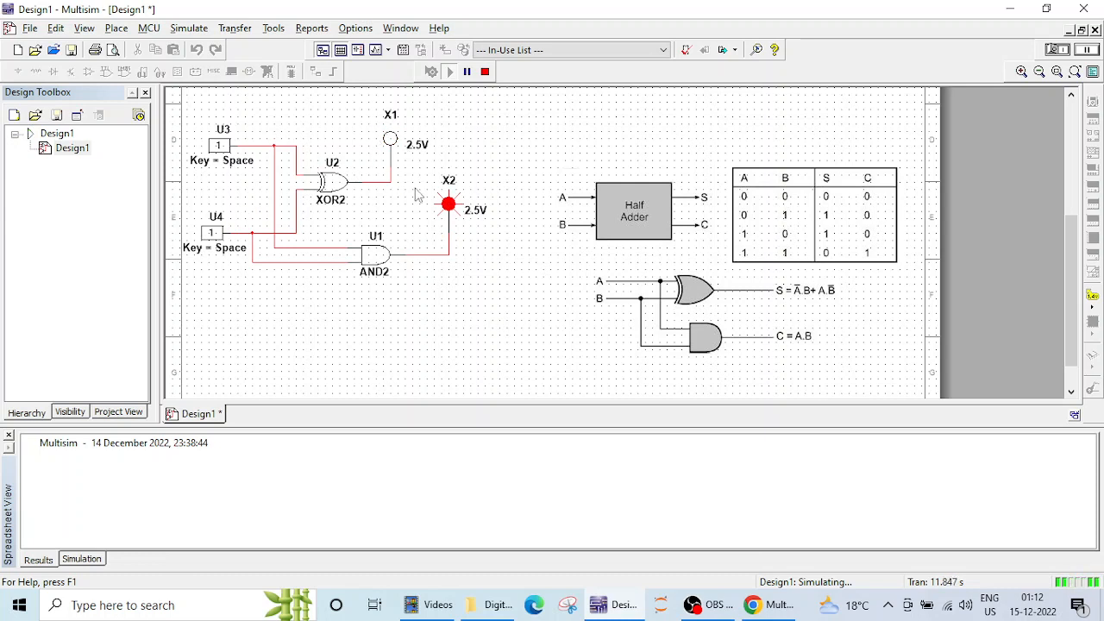